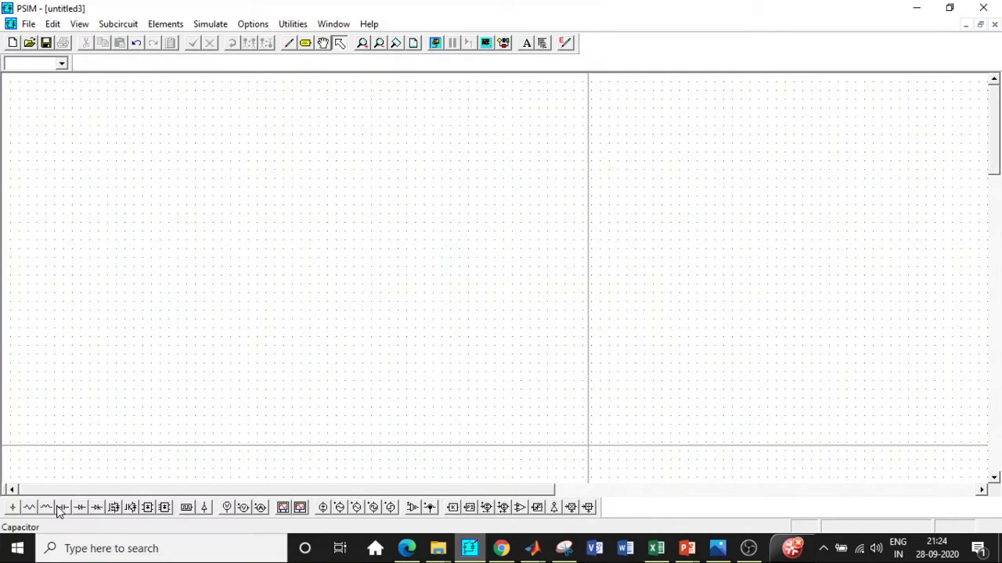
# Step: Place three sine voltage sources stacked diagonally on the schematic
pyautogui.click(173, 24)
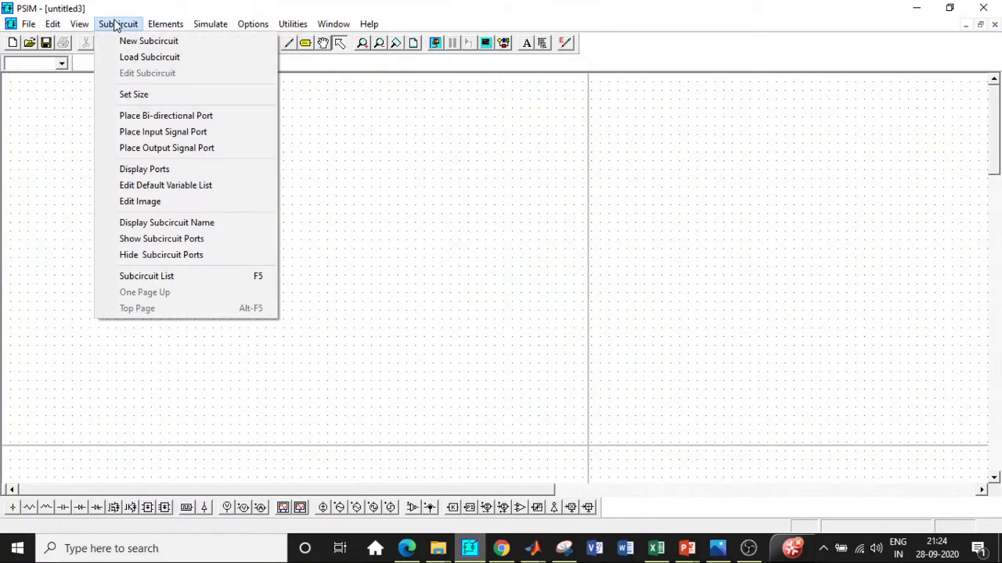
pyautogui.click(166, 24)
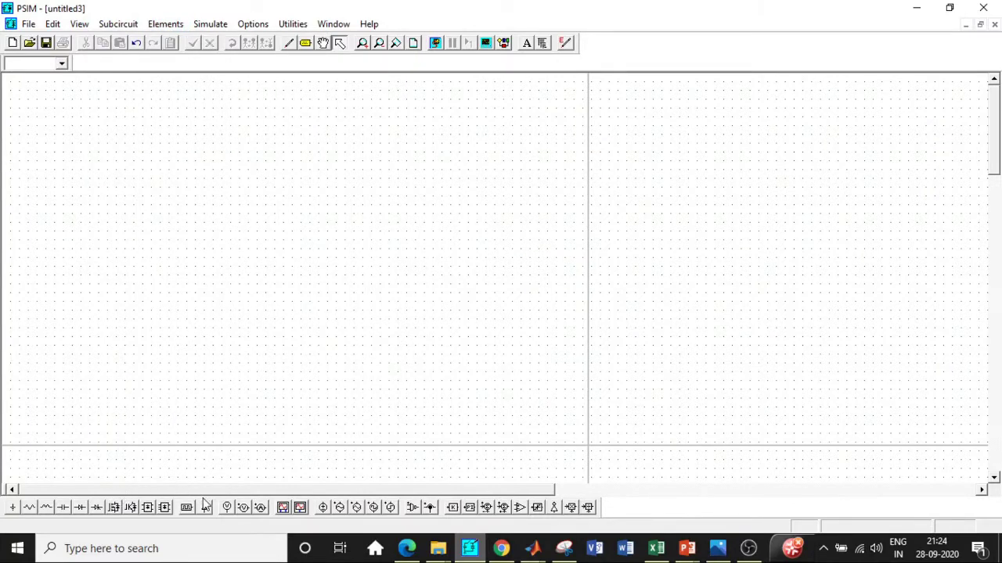
pyautogui.click(339, 507)
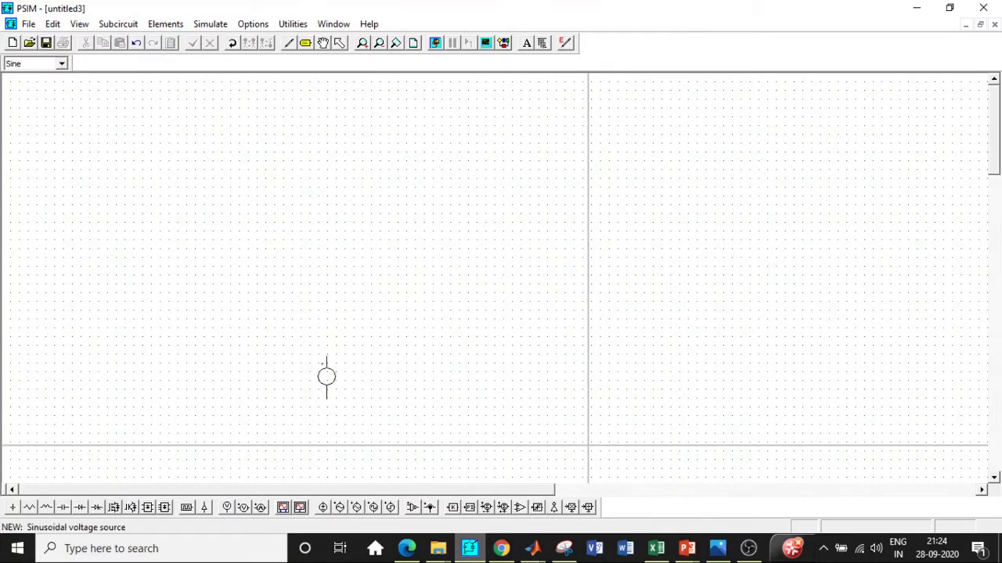
pyautogui.click(205, 210)
pyautogui.click(248, 261)
pyautogui.click(300, 297)
pyautogui.press('Escape')
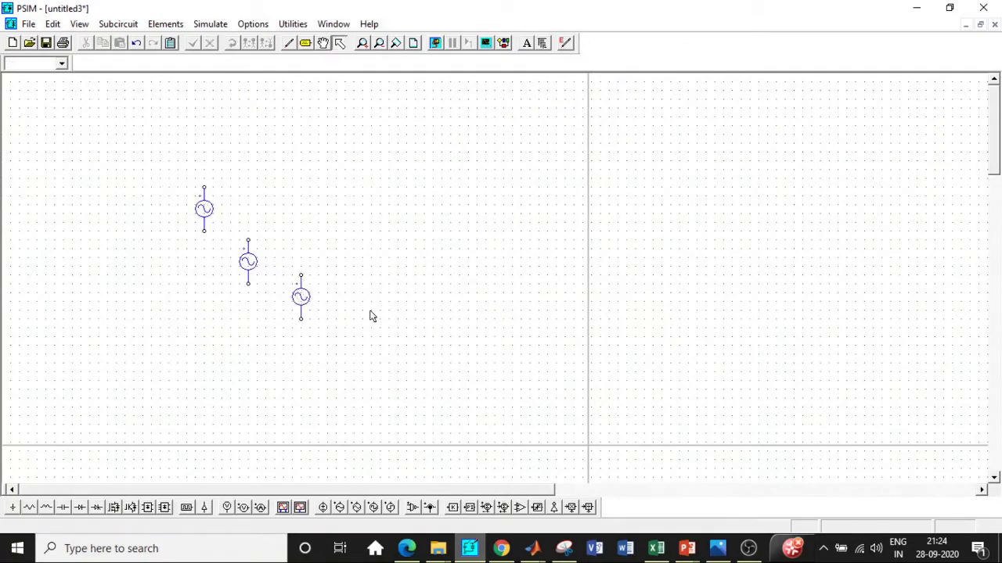
# Step: Place three thyristors in a vertical column and wire their cathodes together
pyautogui.click(96, 507)
pyautogui.click(422, 189)
pyautogui.click(423, 240)
pyautogui.click(423, 284)
pyautogui.press('Escape')
pyautogui.click(289, 43)
pyautogui.moveTo(444, 190); pyautogui.dragTo(447, 291)
pyautogui.press('Escape')
# Step: Place the load resistor right of the thyristors and wire its top to the cathode junction
pyautogui.click(29, 507)
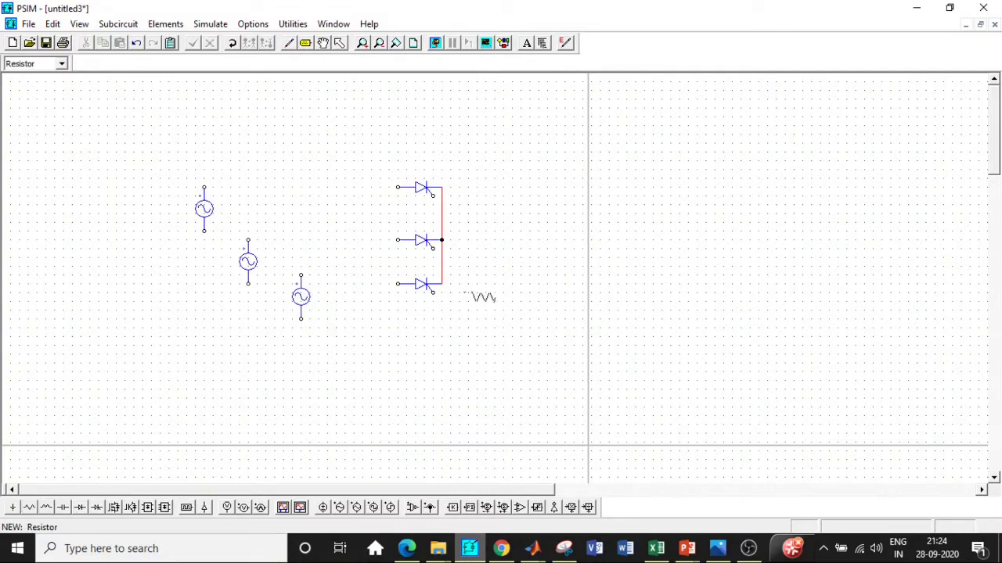
pyautogui.click(538, 242)
pyautogui.press('Escape')
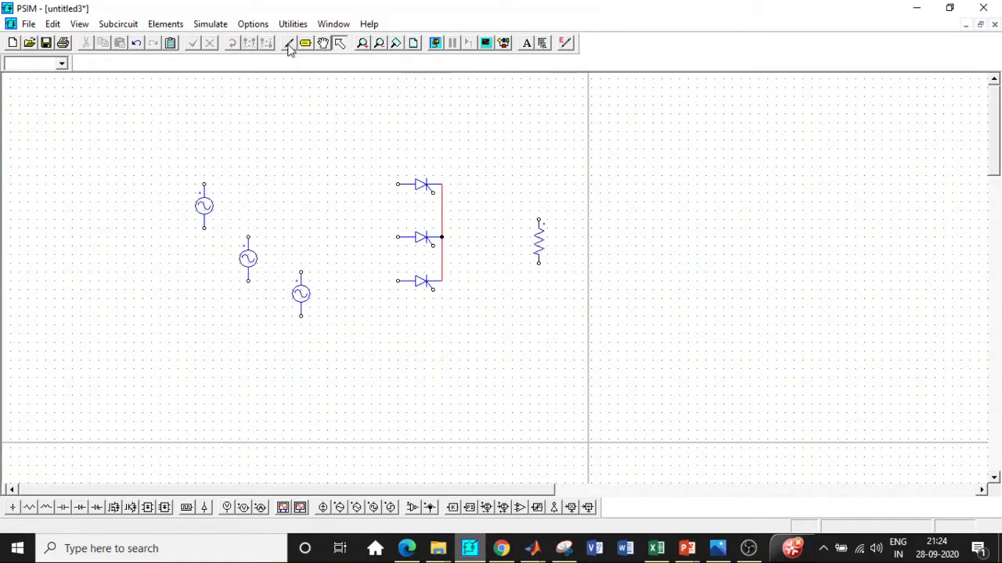
pyautogui.click(289, 43)
pyautogui.moveTo(538, 220); pyautogui.dragTo(442, 221)
pyautogui.press('Escape')
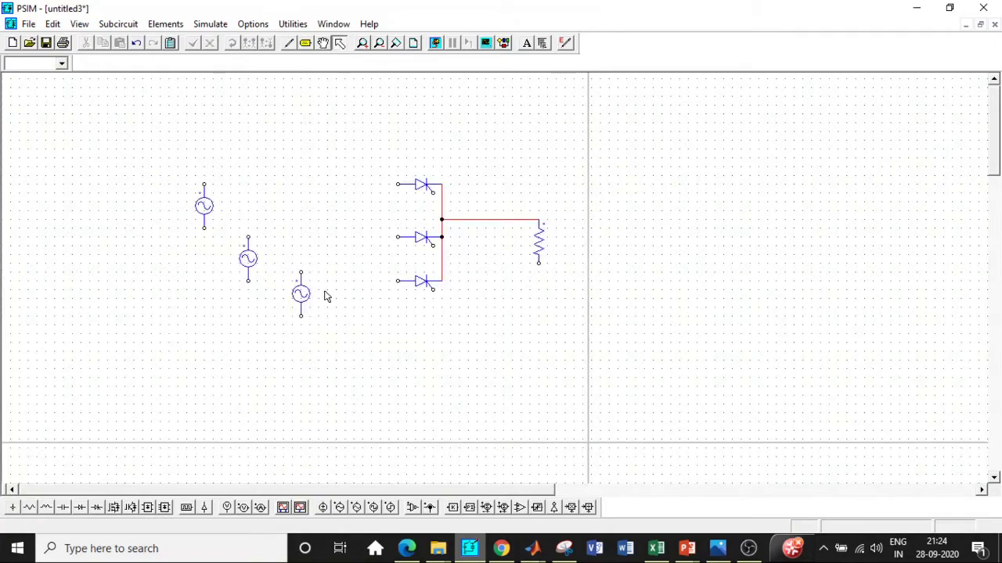
# Step: Wire each source to its thyristor anode, join the source bottoms, and return the resistor to them
pyautogui.click(288, 44)
pyautogui.moveTo(300, 272); pyautogui.dragTo(398, 280)
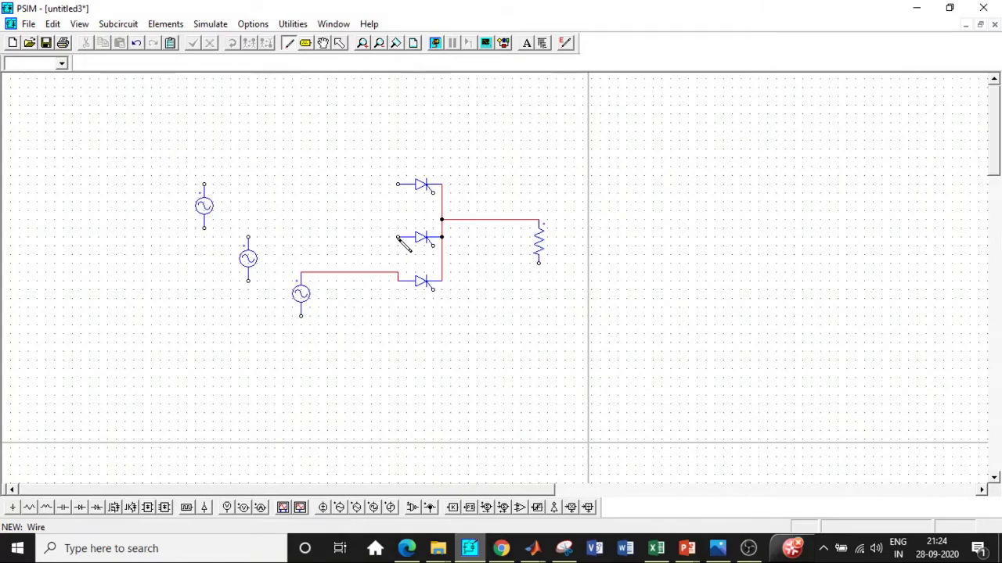
pyautogui.moveTo(398, 237); pyautogui.dragTo(248, 245)
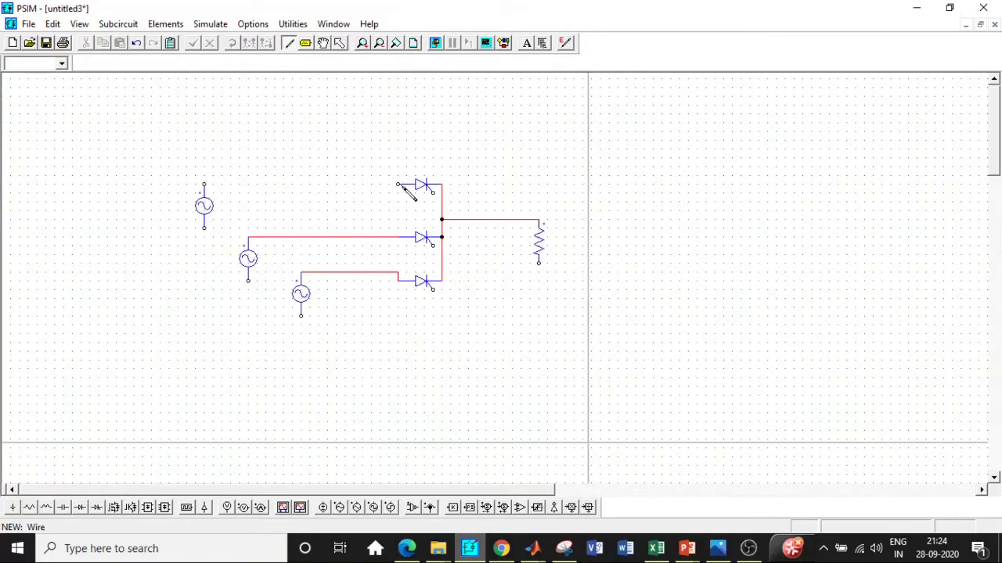
pyautogui.moveTo(398, 185); pyautogui.dragTo(204, 185)
pyautogui.moveTo(204, 228); pyautogui.dragTo(302, 315)
pyautogui.moveTo(248, 281); pyautogui.dragTo(248, 316)
pyautogui.moveTo(537, 266); pyautogui.dragTo(301, 316)
pyautogui.press('Escape')
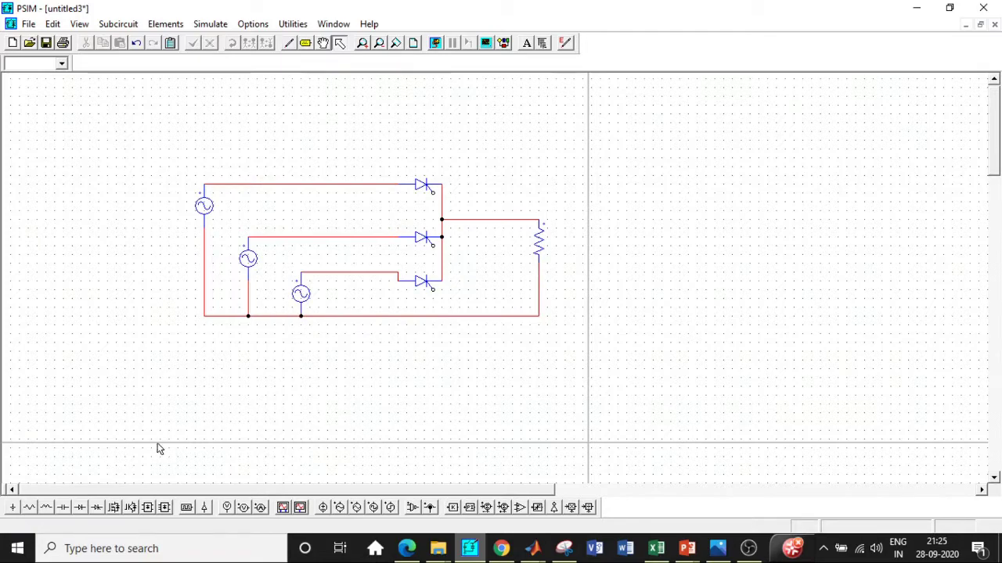
# Step: Place a ground below the sources' common return node
pyautogui.click(14, 509)
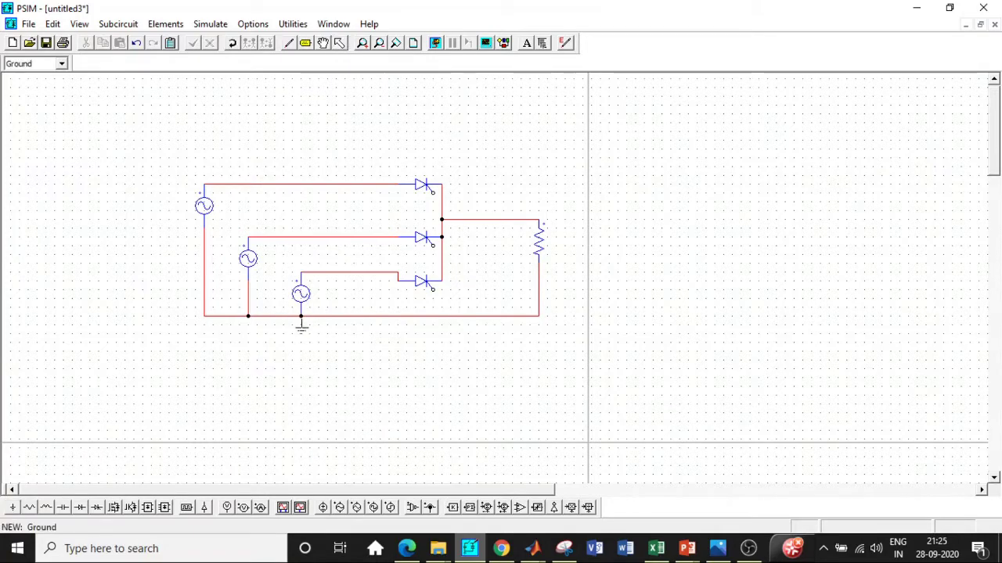
pyautogui.click(300, 322)
pyautogui.press('Escape')
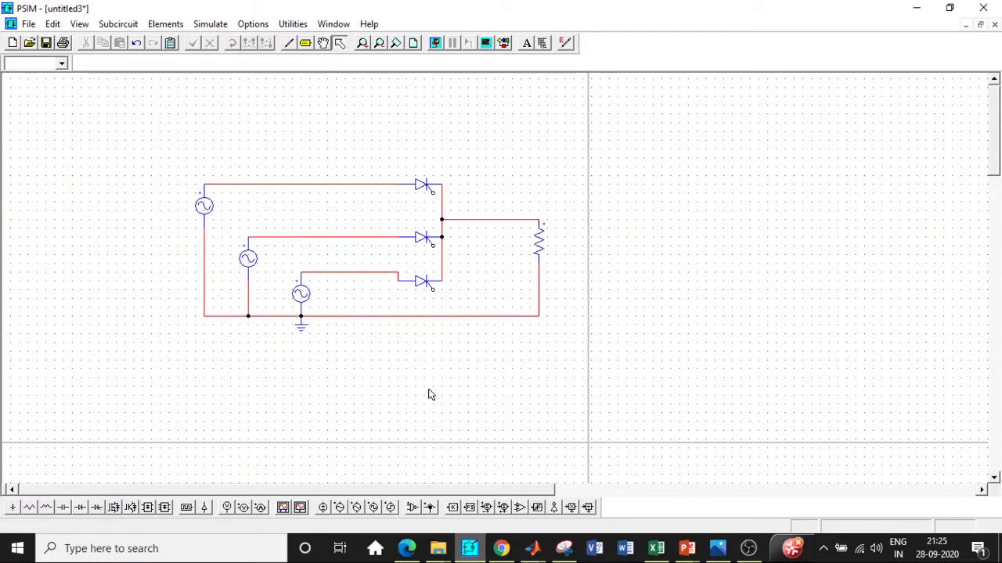
pyautogui.moveTo(300, 327); pyautogui.dragTo(300, 344)
pyautogui.click(344, 358)
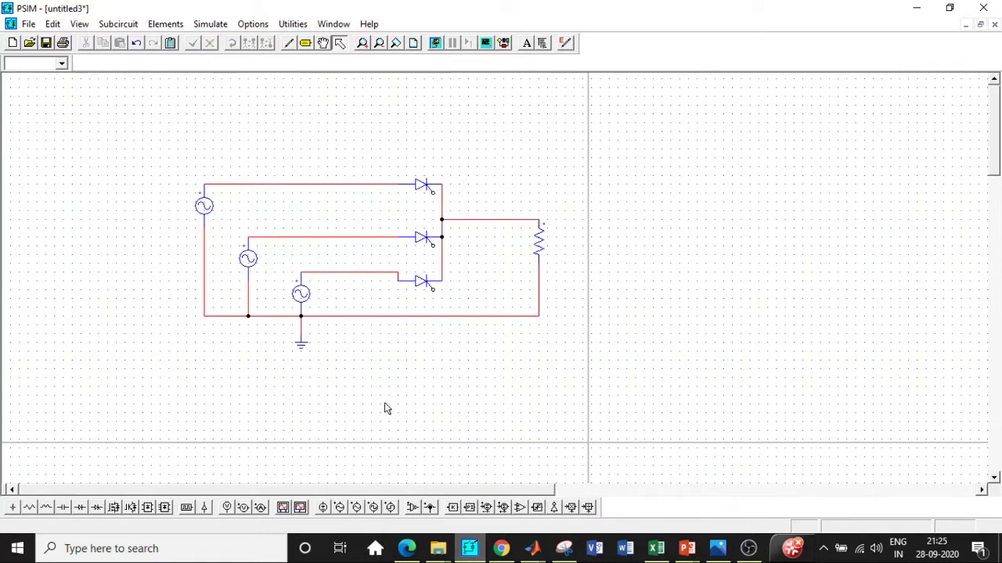
# Step: Place three gating blocks and wire the top one to the top thyristor's gate
pyautogui.click(187, 507)
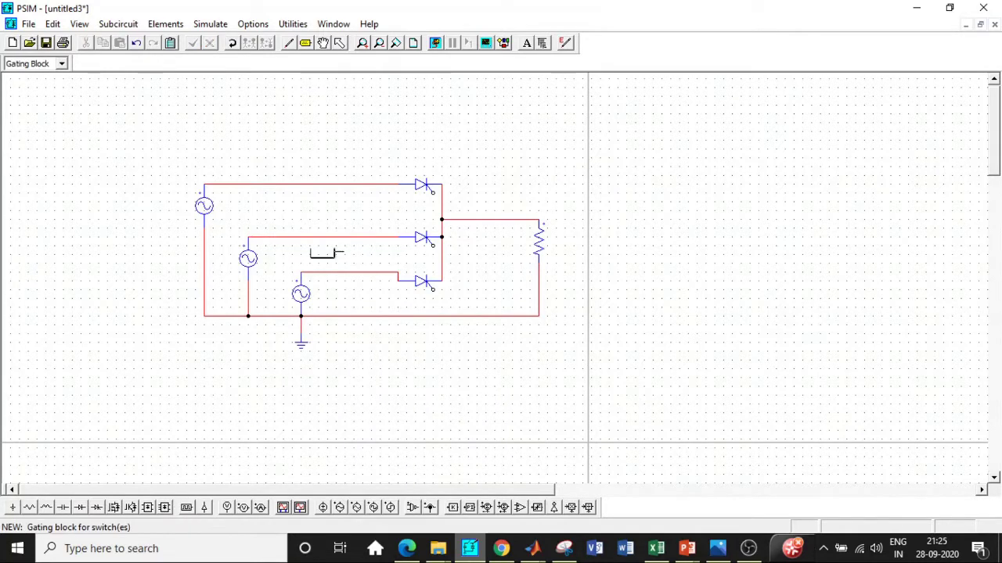
pyautogui.click(360, 149)
pyautogui.click(360, 202)
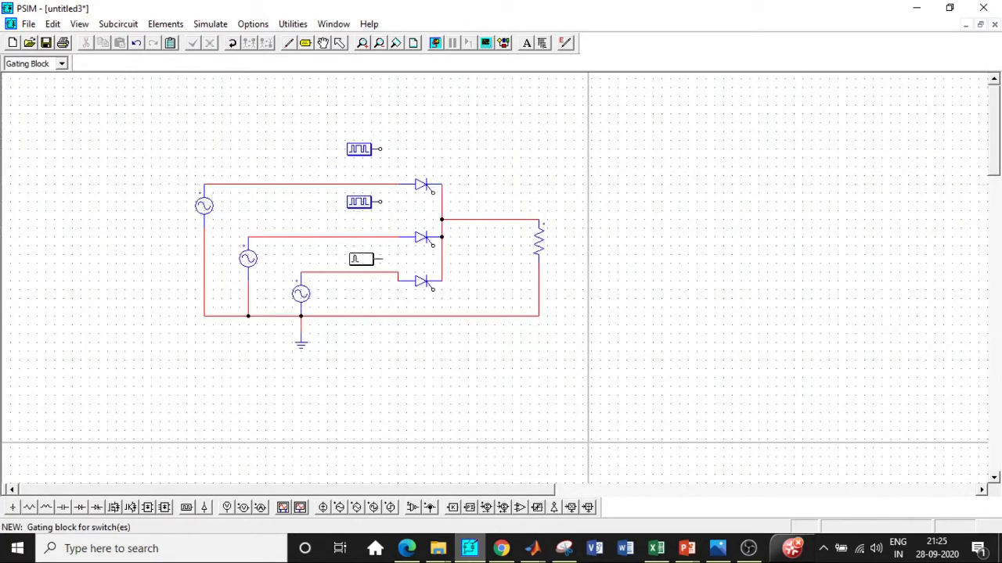
pyautogui.click(360, 254)
pyautogui.press('Escape')
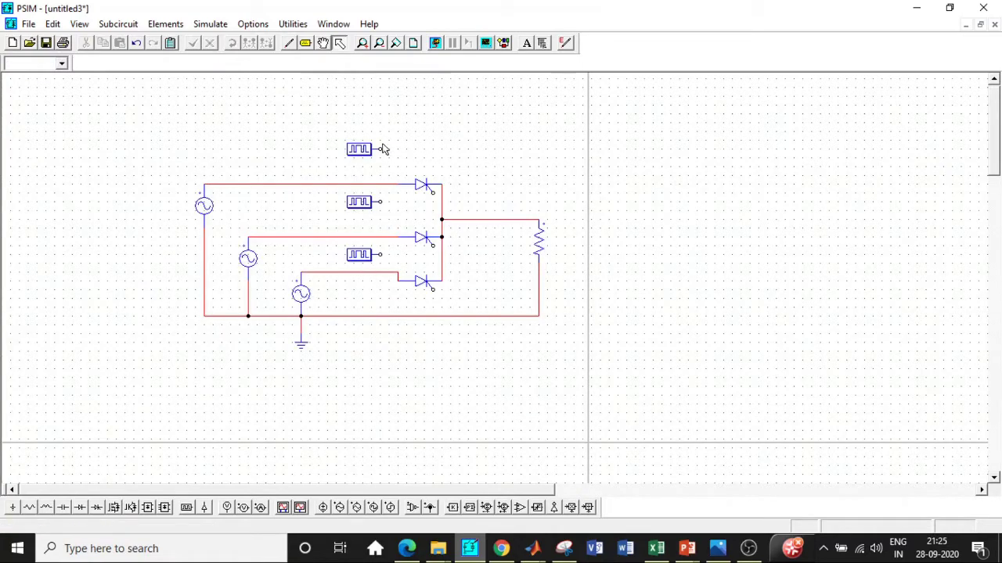
pyautogui.click(289, 42)
pyautogui.moveTo(381, 149)
pyautogui.mouseDown()
pyautogui.moveTo(433, 192)
pyautogui.moveTo(416, 232)
pyautogui.moveTo(431, 245)
pyautogui.moveTo(382, 261)
pyautogui.moveTo(404, 294)
pyautogui.moveTo(433, 288)
pyautogui.mouseUp()
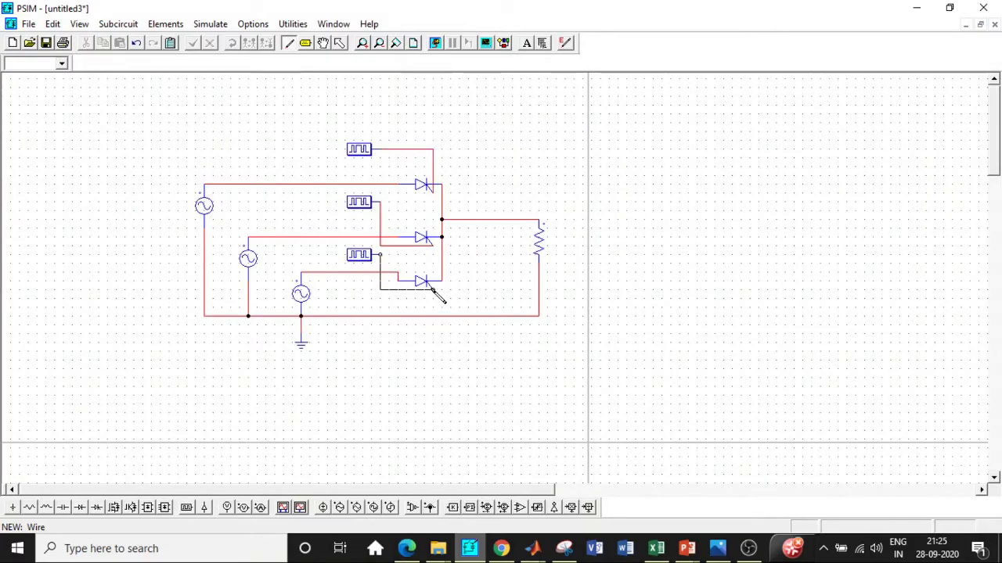
# Step: Set sine source V1's peak amplitude to 325.26
pyautogui.press('Escape')
pyautogui.doubleClick(205, 205)
pyautogui.click(236, 235)
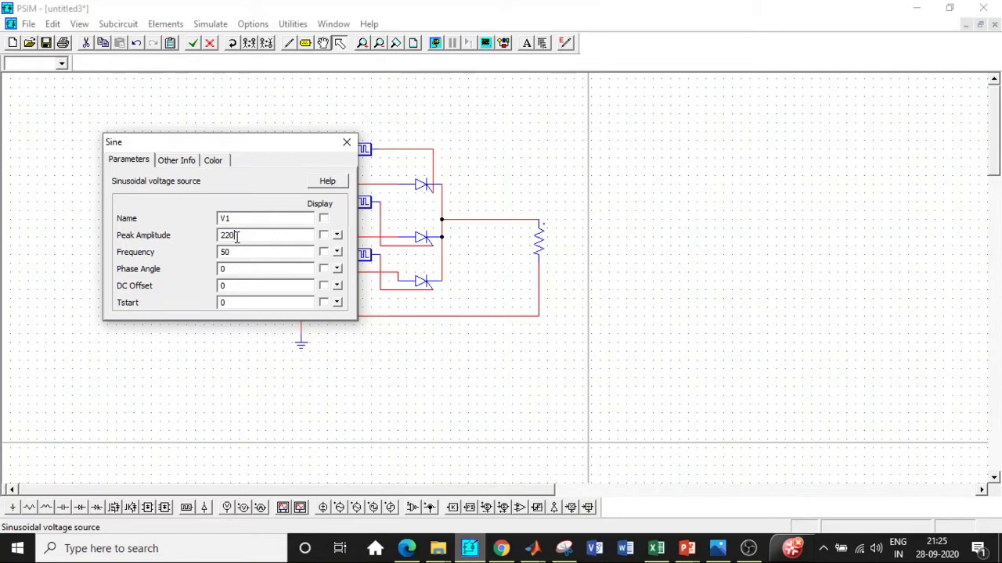
pyautogui.moveTo(234, 236); pyautogui.dragTo(222, 235)
pyautogui.write('325.26')
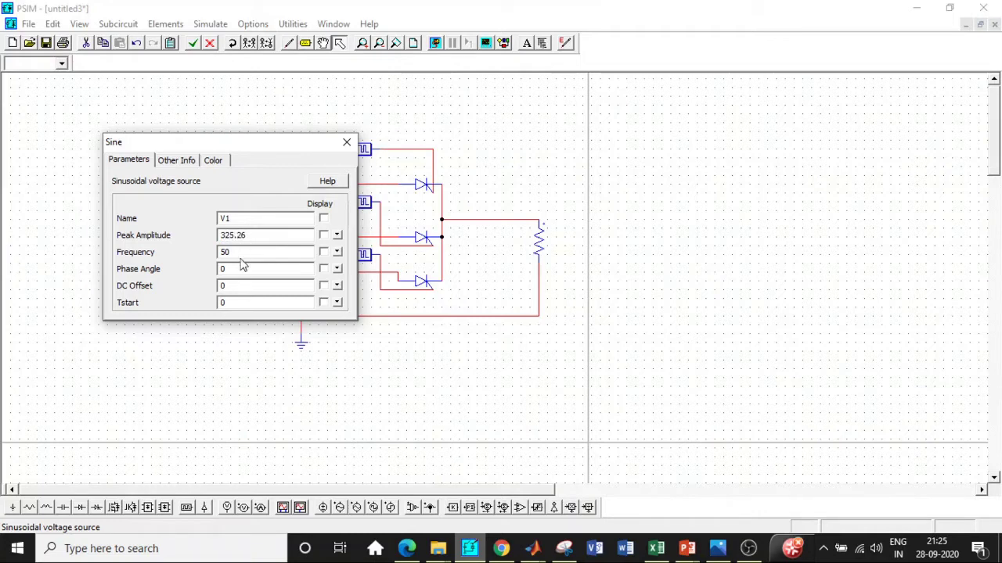
pyautogui.click(346, 141)
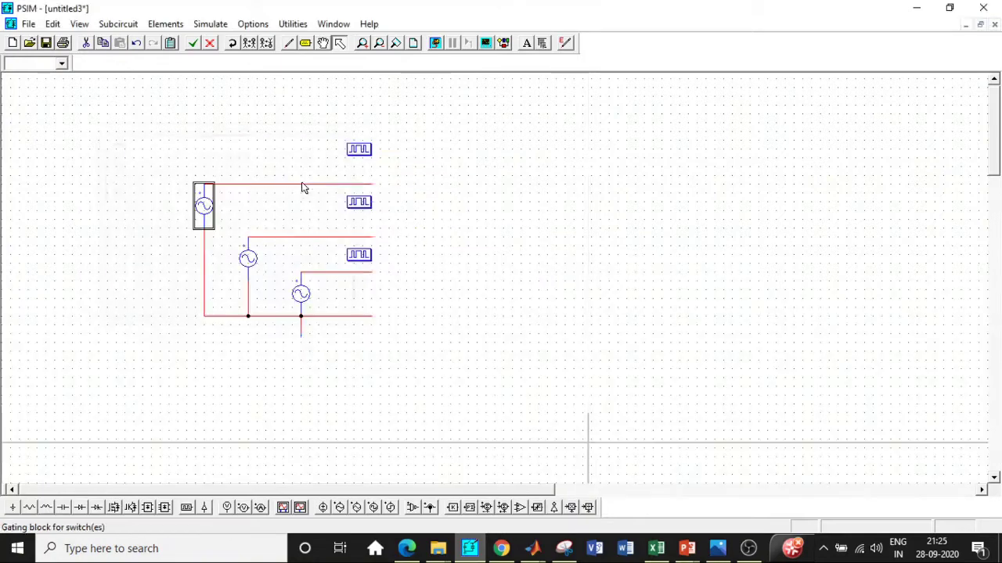
# Step: Set V2 to 325.26 peak amplitude with a -120 degree phase angle
pyautogui.doubleClick(250, 258)
pyautogui.moveTo(239, 235); pyautogui.dragTo(216, 238)
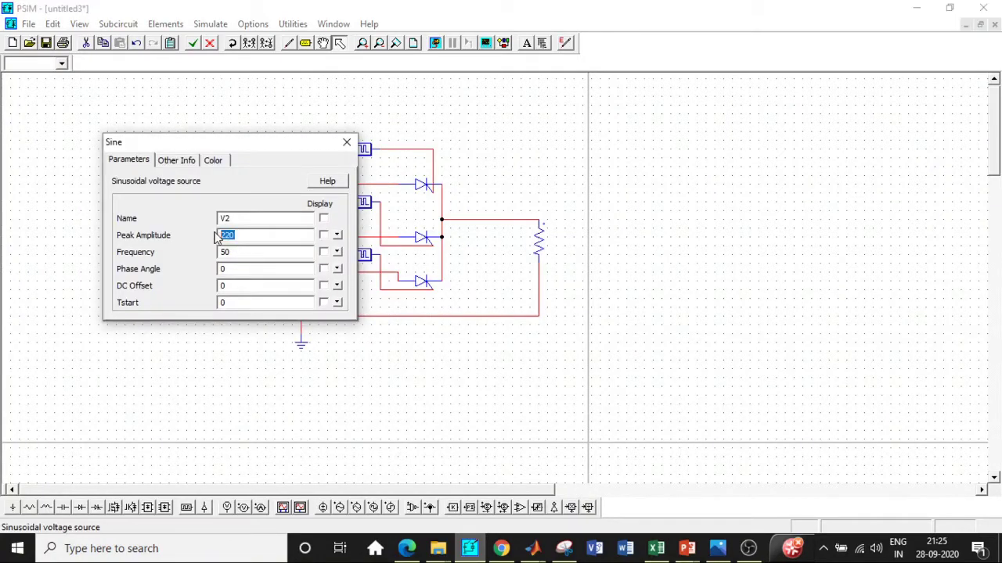
pyautogui.write('325.26')
pyautogui.doubleClick(235, 272)
pyautogui.write('-120')
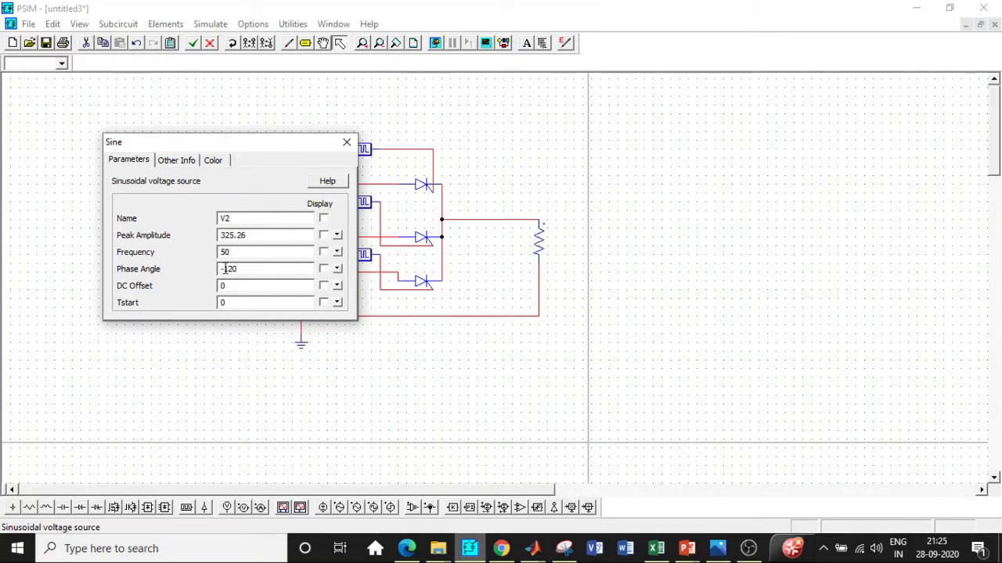
pyautogui.click(346, 142)
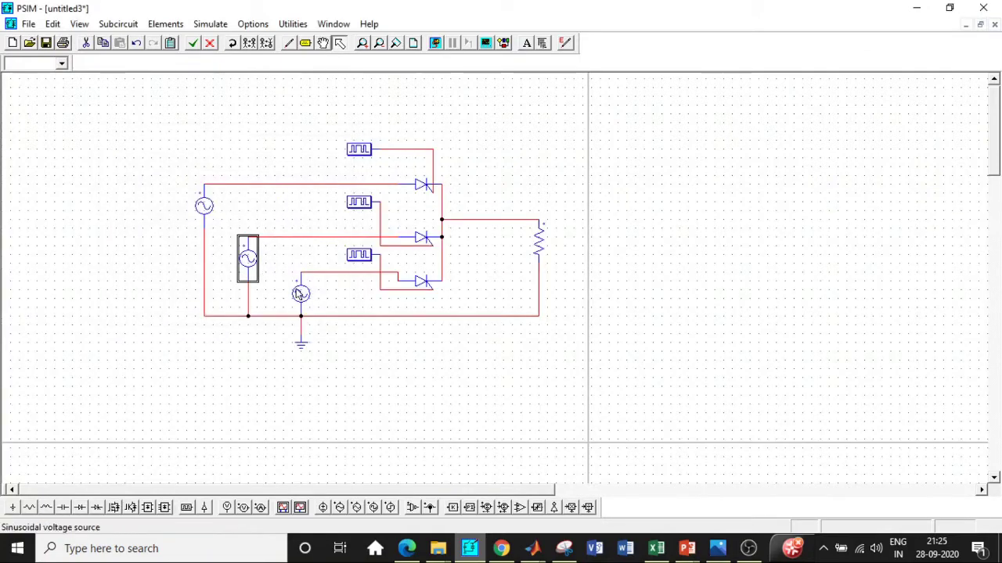
# Step: Set V3 to 325.26 peak amplitude with a -240 degree phase angle
pyautogui.doubleClick(299, 290)
pyautogui.doubleClick(239, 235)
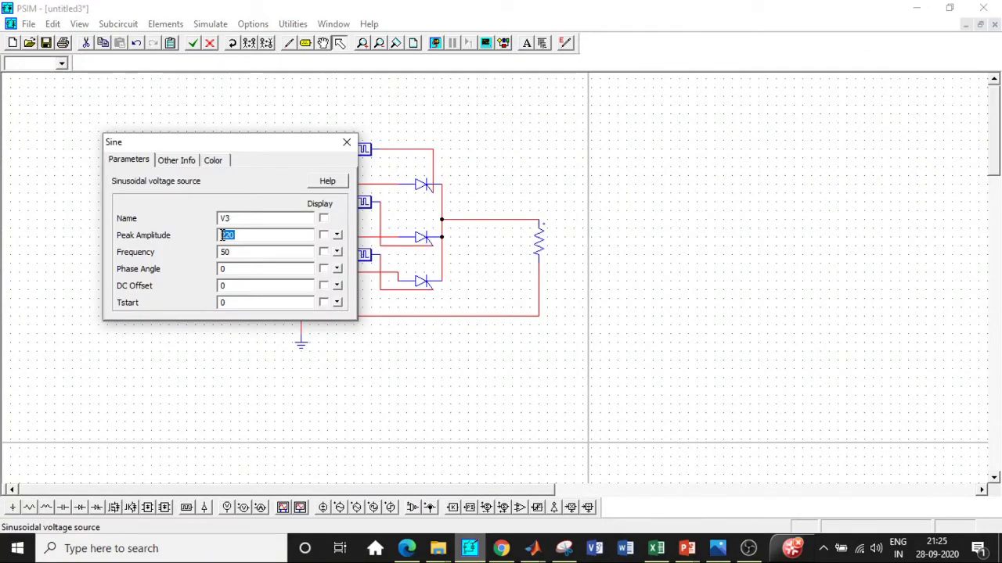
pyautogui.write('325.26')
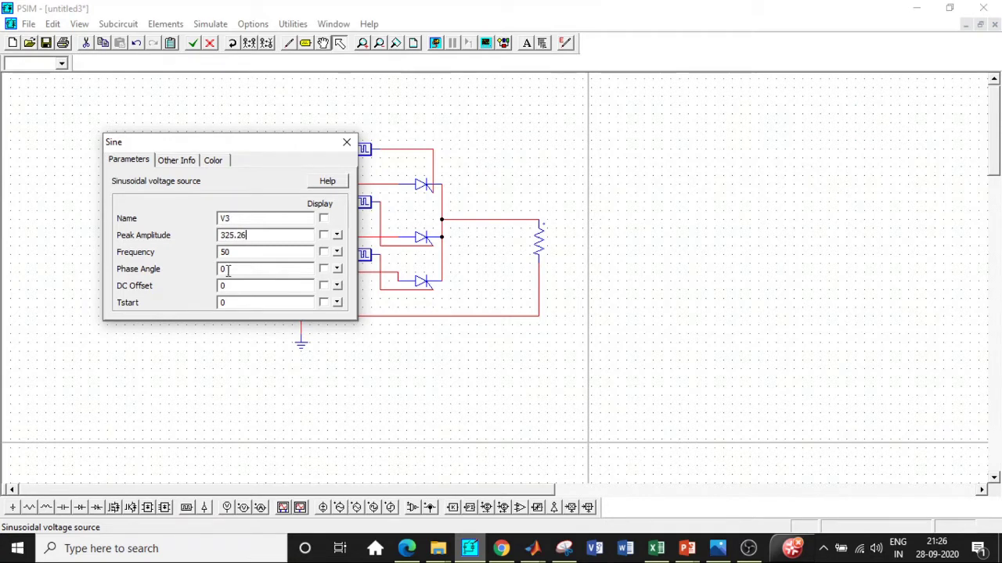
pyautogui.doubleClick(222, 270)
pyautogui.write('-240')
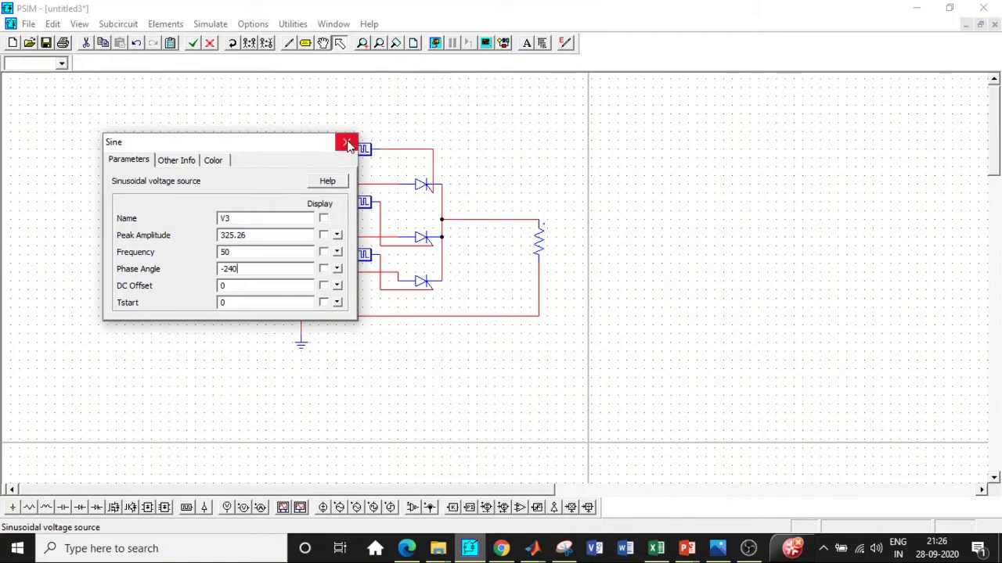
pyautogui.click(348, 144)
# Step: Change G1's frequency from 5000 to 50 Hz and its switching points to 60 180
pyautogui.doubleClick(359, 148)
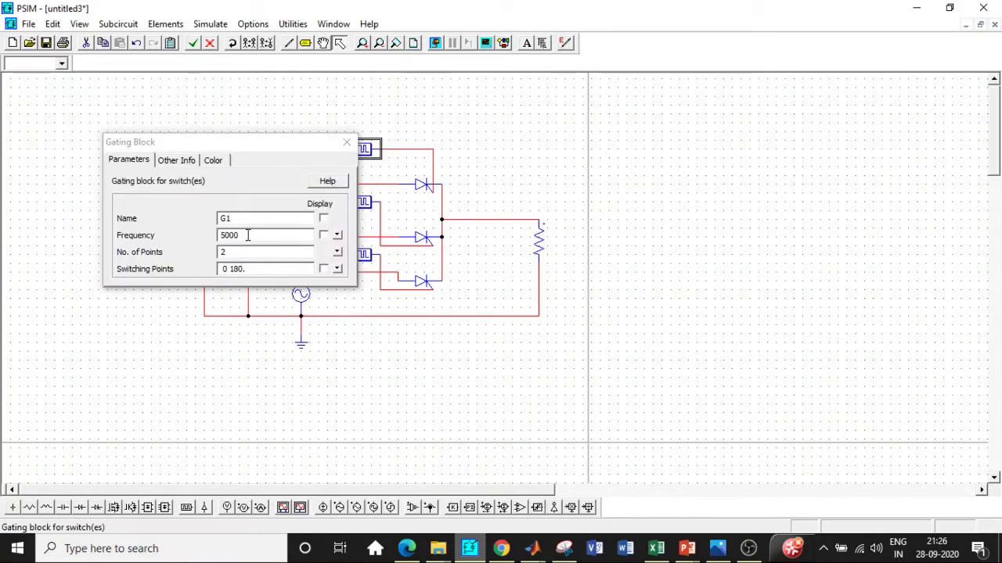
pyautogui.click(247, 234)
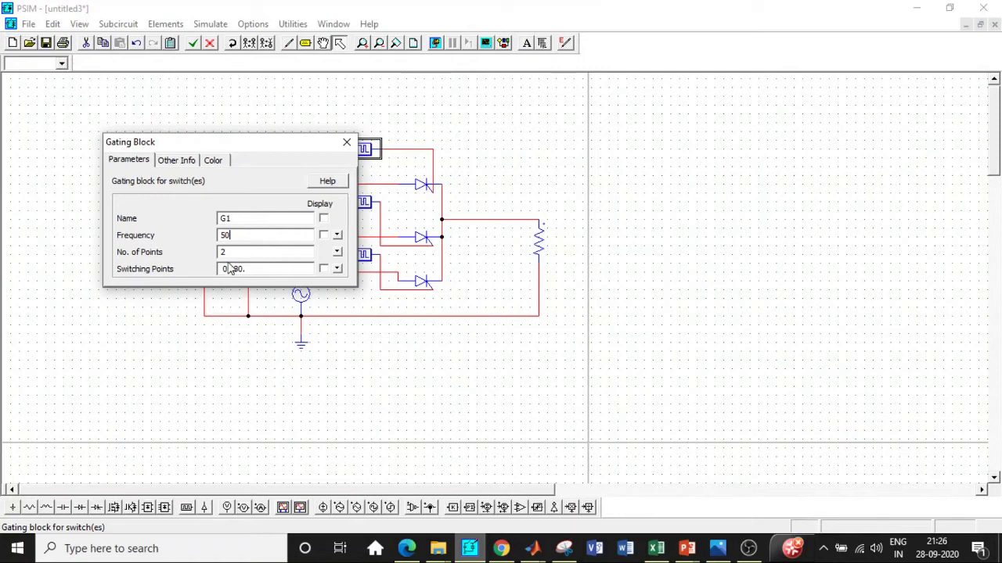
pyautogui.click(230, 269)
pyautogui.press('BackSpace')
pyautogui.press('BackSpace')
pyautogui.write('60')
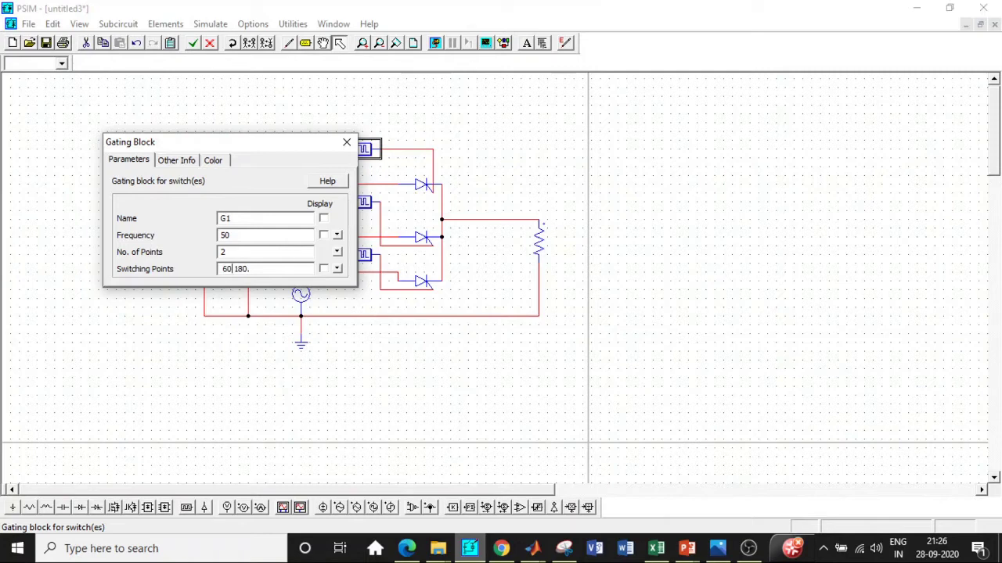
# Step: Set gating block G2 to 50 Hz with switching points beginning at 180
pyautogui.click(346, 145)
pyautogui.doubleClick(363, 201)
pyautogui.click(243, 234)
pyautogui.press('BackSpace')
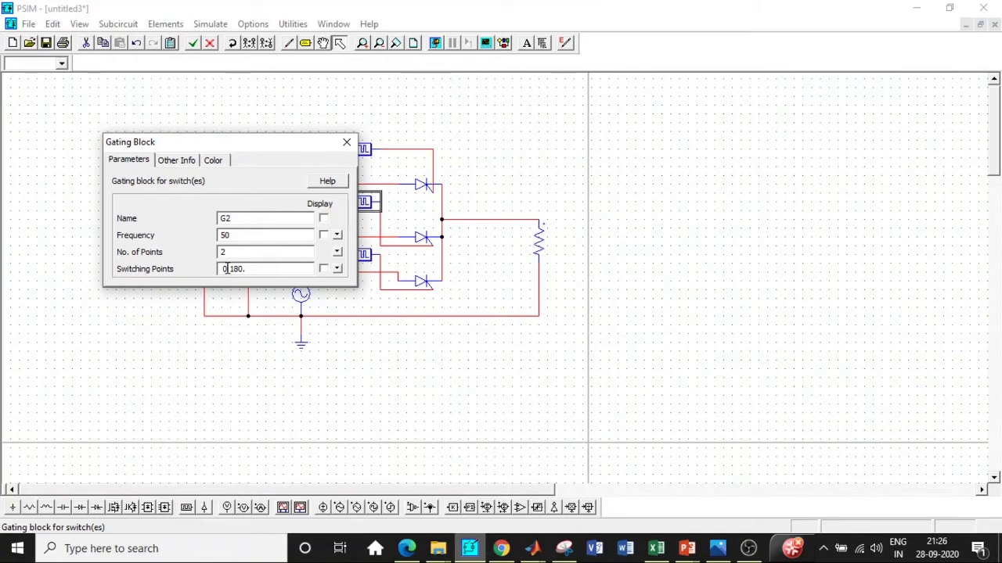
pyautogui.click(226, 269)
pyautogui.press('BackSpace')
pyautogui.press('BackSpace')
pyautogui.write('180 ')
pyautogui.write('35')
pyautogui.press('BackSpace')
pyautogui.write('6')
pyautogui.click(347, 142)
# Step: Set gating block G3 to 50 Hz with switching points 300 and 360
pyautogui.doubleClick(335, 260)
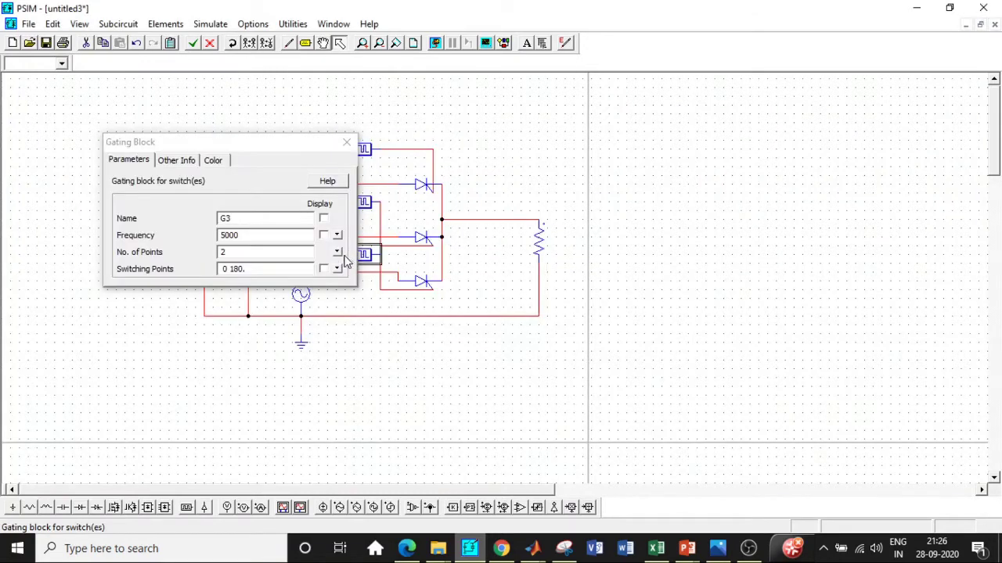
pyautogui.click(258, 236)
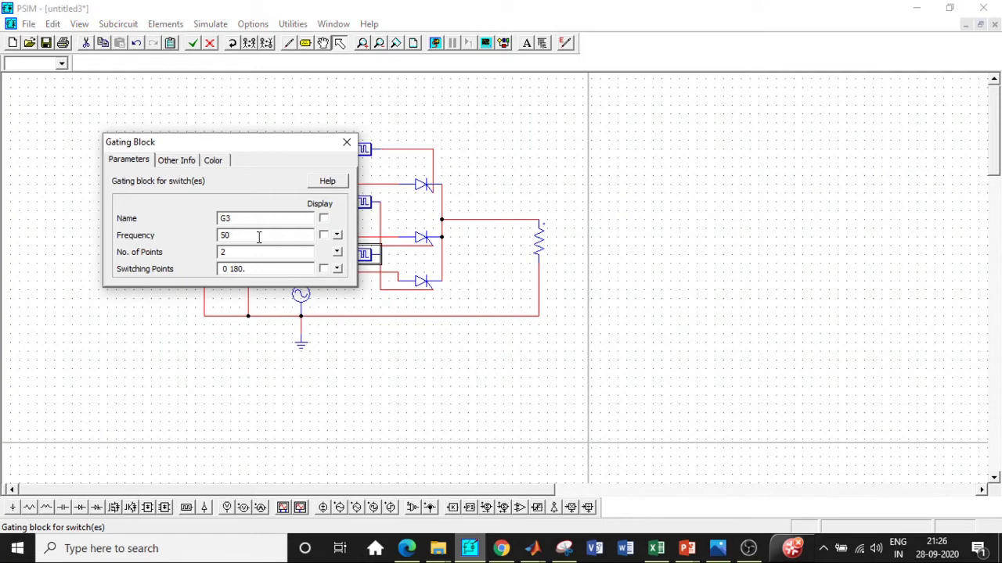
pyautogui.click(227, 268)
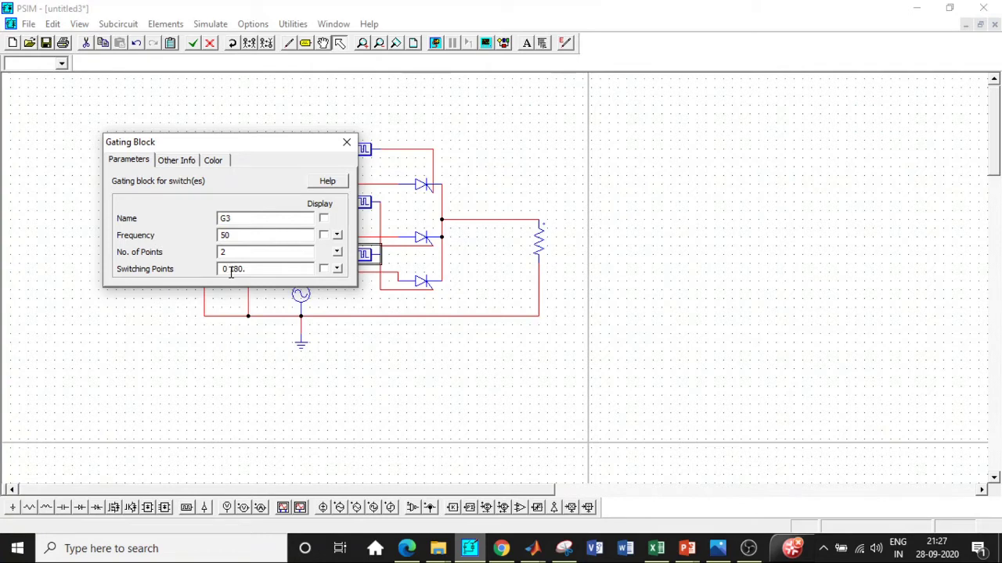
pyautogui.press('Delete')
pyautogui.write('300')
pyautogui.press('BackSpace')
pyautogui.press('BackSpace')
pyautogui.write('360')
# Step: Set load resistor R1's resistance to 10 Ω
pyautogui.click(346, 142)
pyautogui.doubleClick(538, 244)
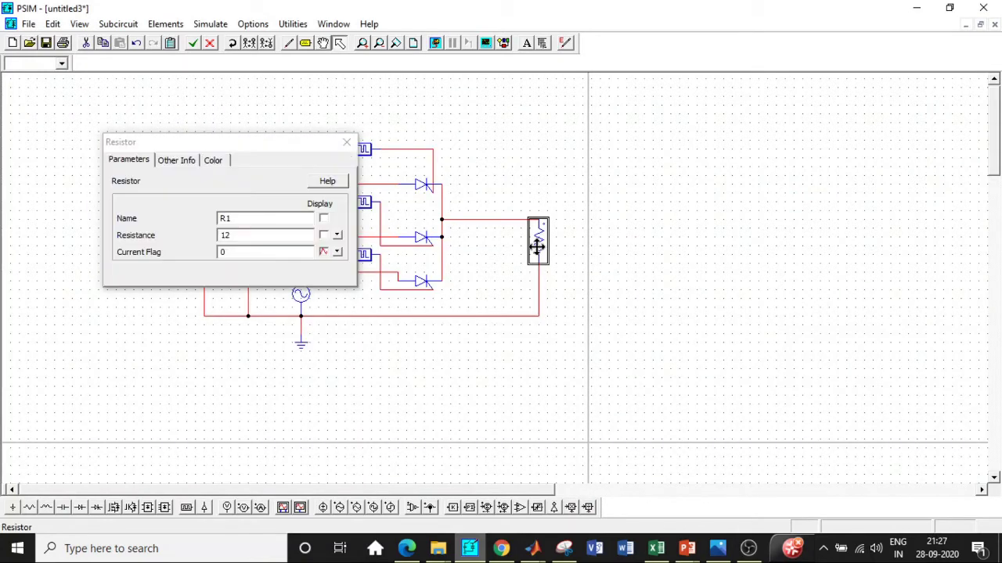
pyautogui.doubleClick(257, 234)
pyautogui.write('10')
pyautogui.press('Return')
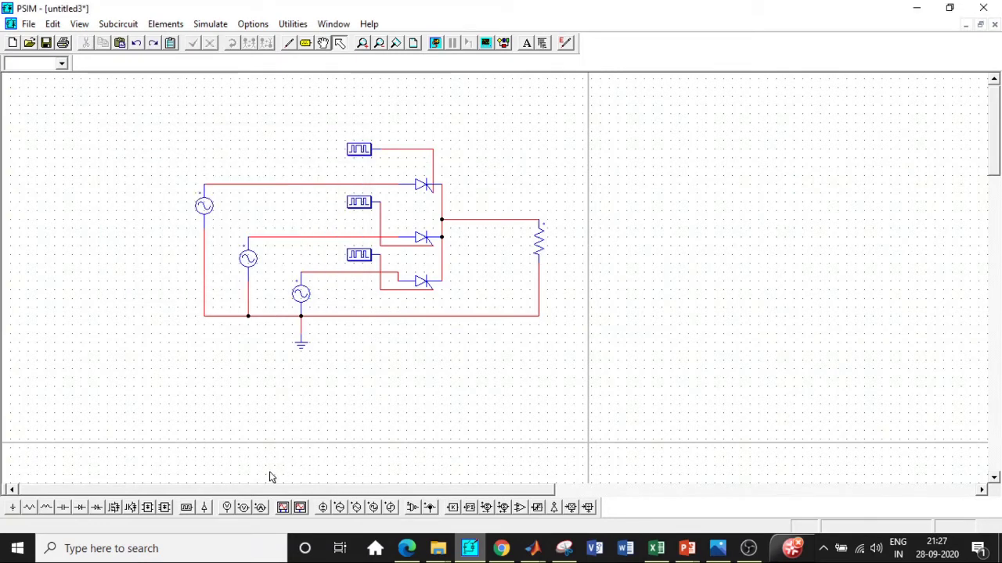
# Step: Place a voltage probe beside the resistor and wire it across both resistor terminals
pyautogui.click(243, 507)
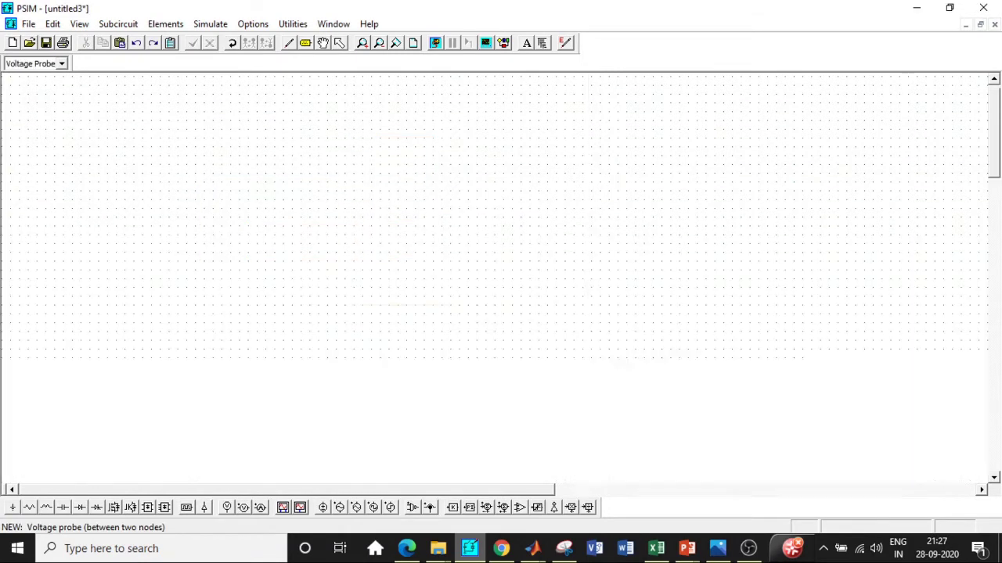
pyautogui.click(574, 262)
pyautogui.click(289, 42)
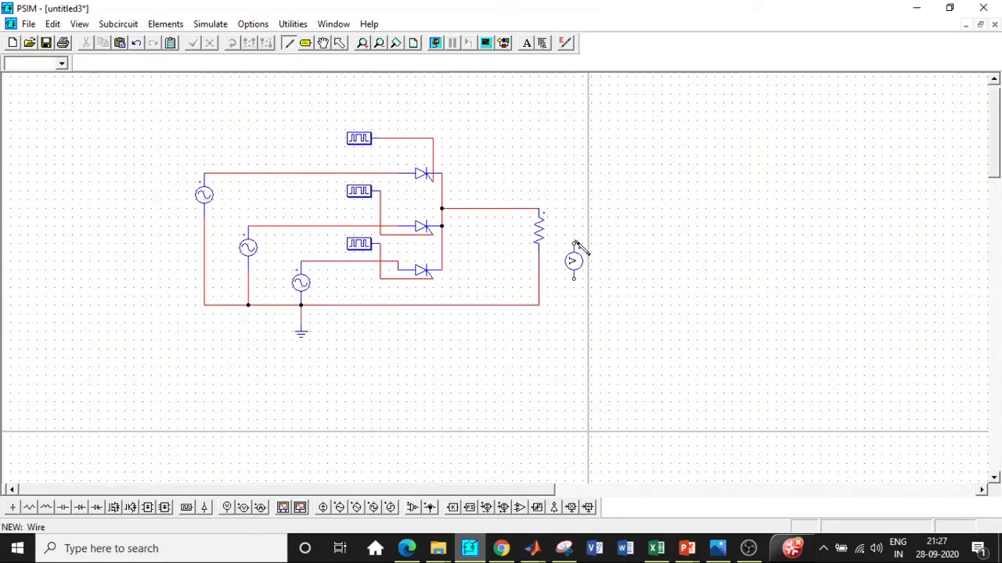
pyautogui.moveTo(576, 249); pyautogui.dragTo(538, 208)
pyautogui.moveTo(574, 279); pyautogui.dragTo(540, 306)
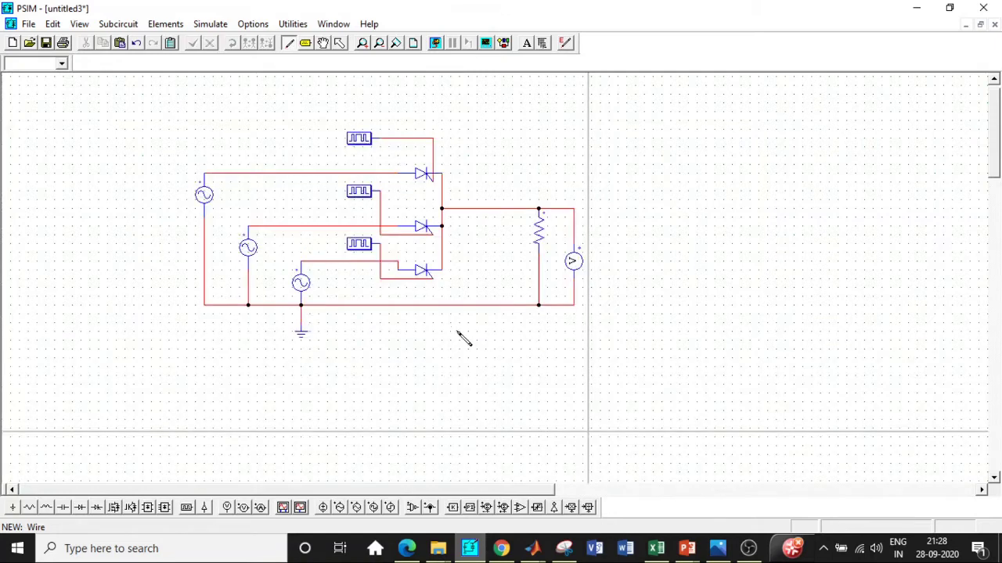
pyautogui.press('Escape')
# Step: Place the simulation clock top-left, set total time to 0.1 s, and run the simulation
pyautogui.click(211, 25)
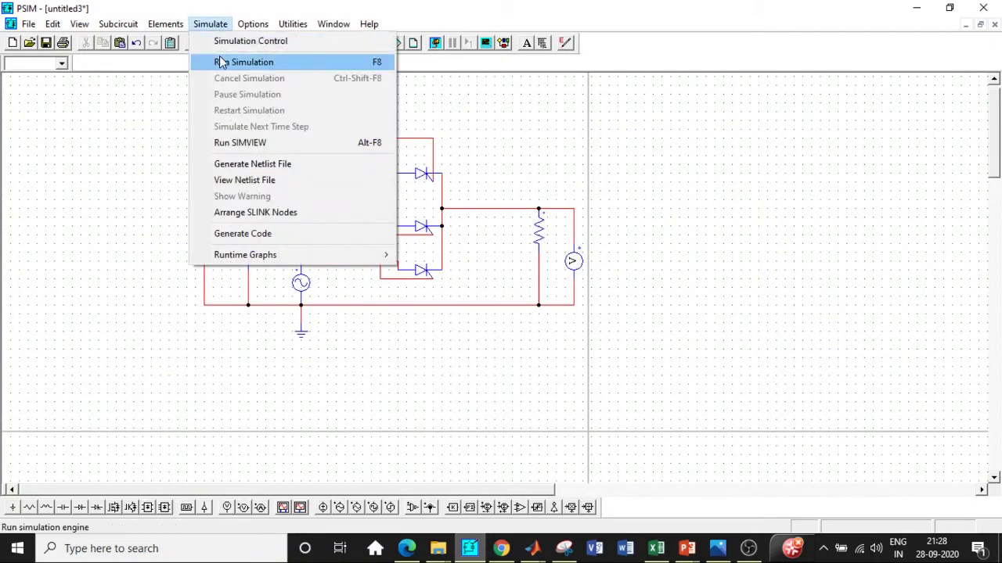
pyautogui.click(222, 44)
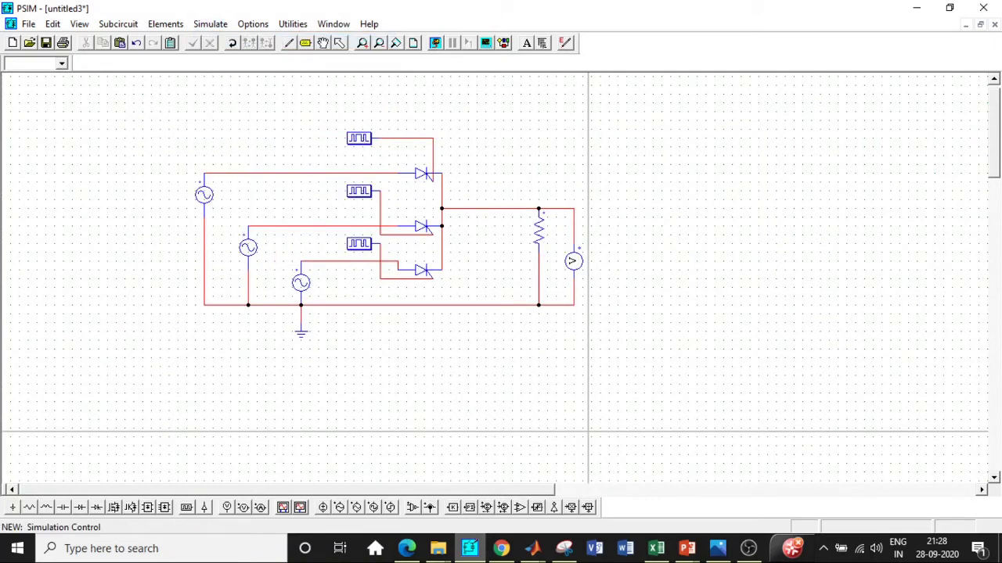
pyautogui.click(153, 124)
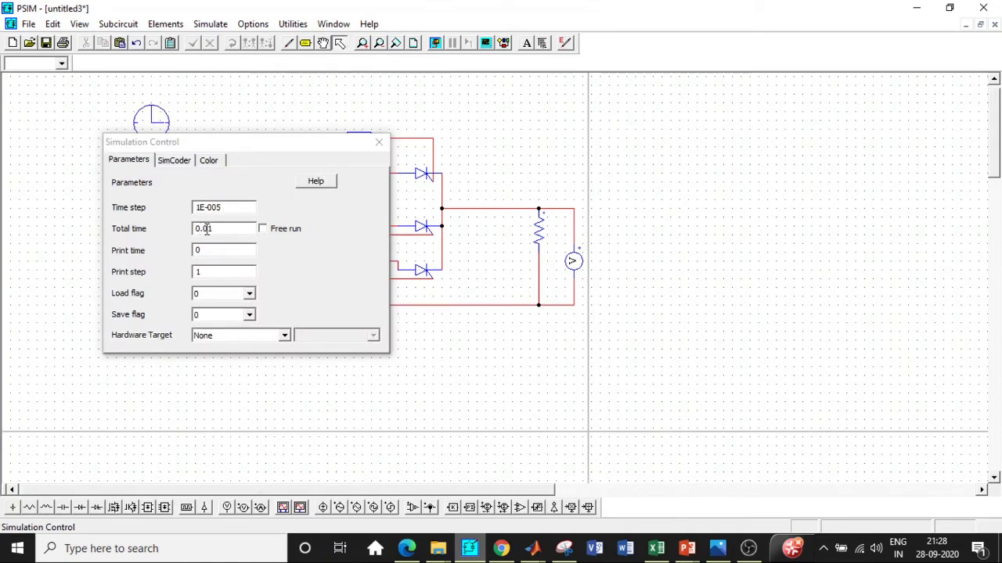
pyautogui.click(209, 228)
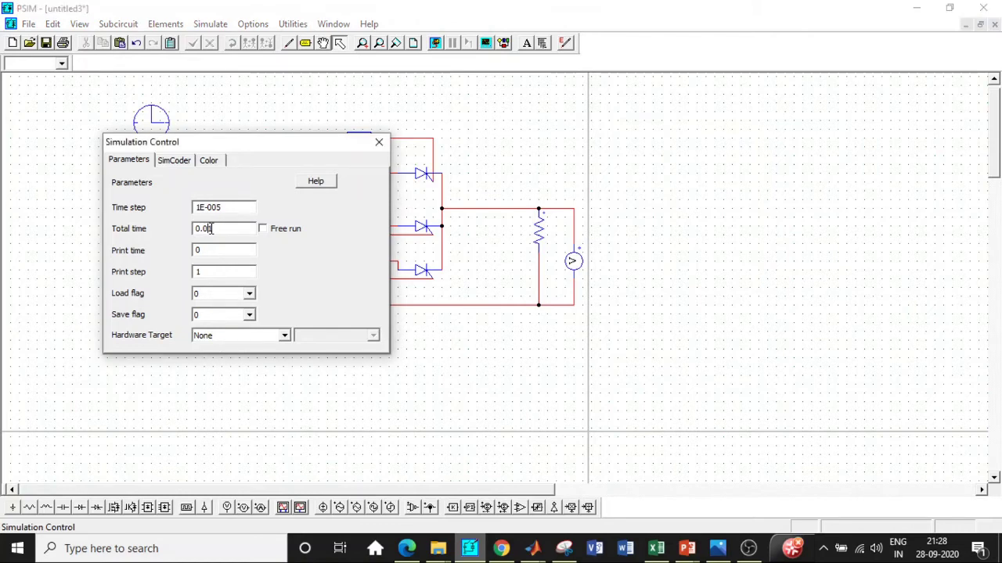
pyautogui.click(378, 141)
pyautogui.click(211, 23)
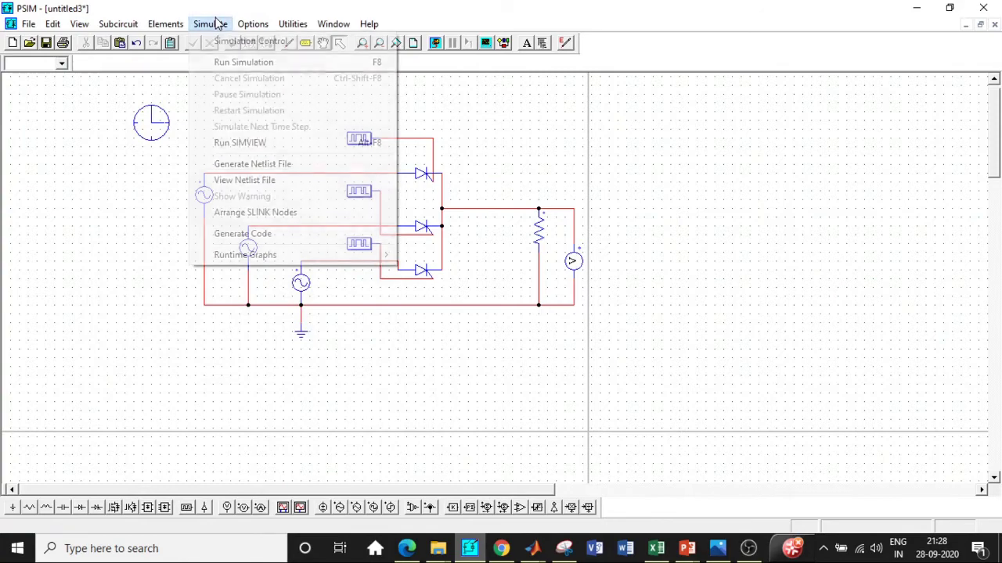
pyautogui.click(224, 63)
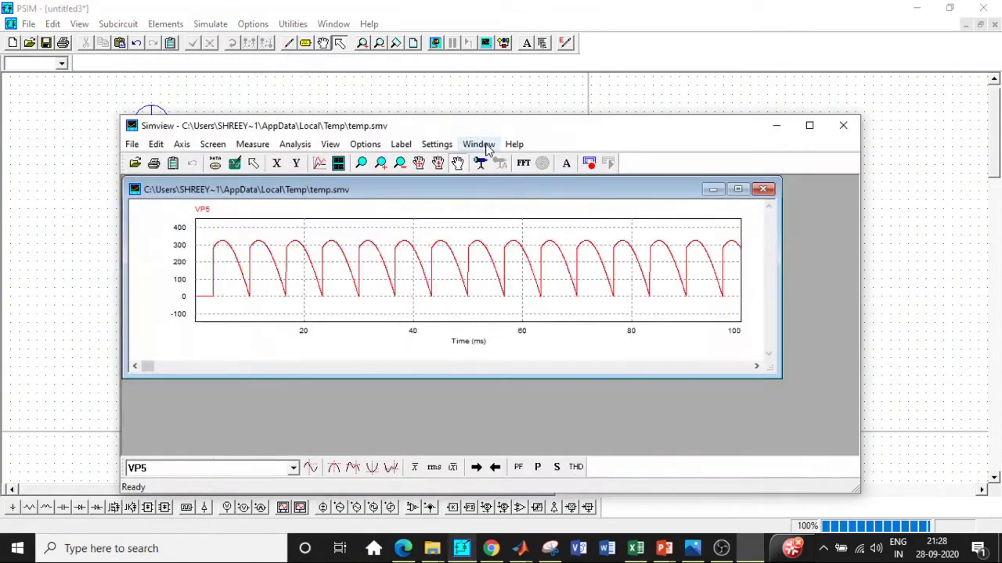
# Step: Maximize the VP5 plot and Simview window, then zoom into roughly 0.02–0.06 s
pyautogui.click(737, 189)
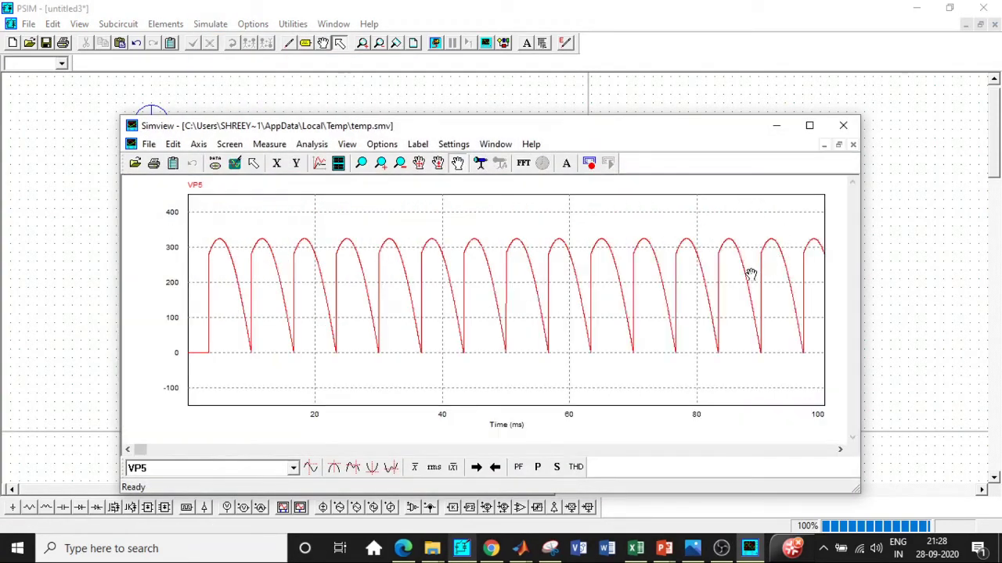
pyautogui.click(809, 125)
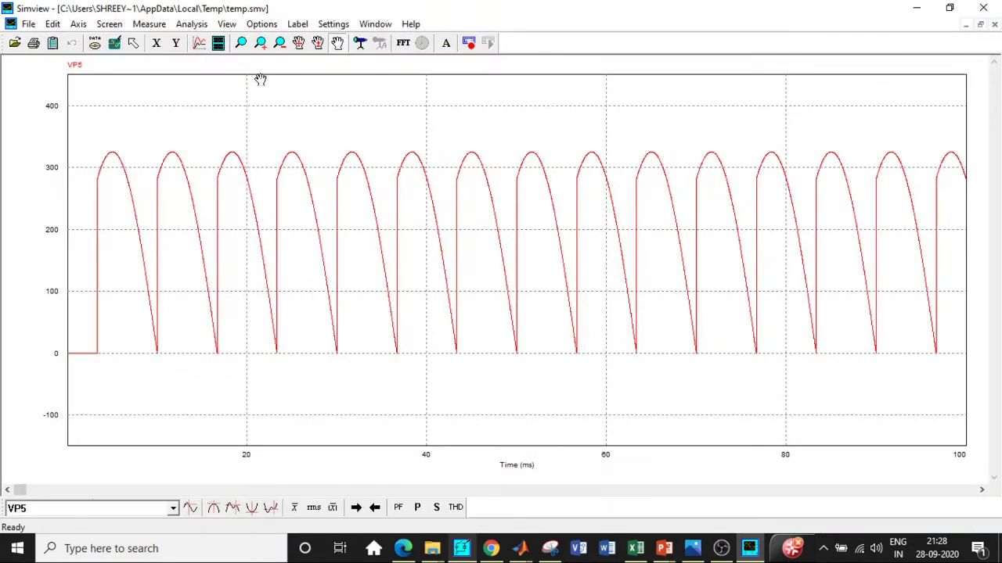
pyautogui.click(241, 43)
pyautogui.moveTo(246, 118); pyautogui.dragTo(606, 383)
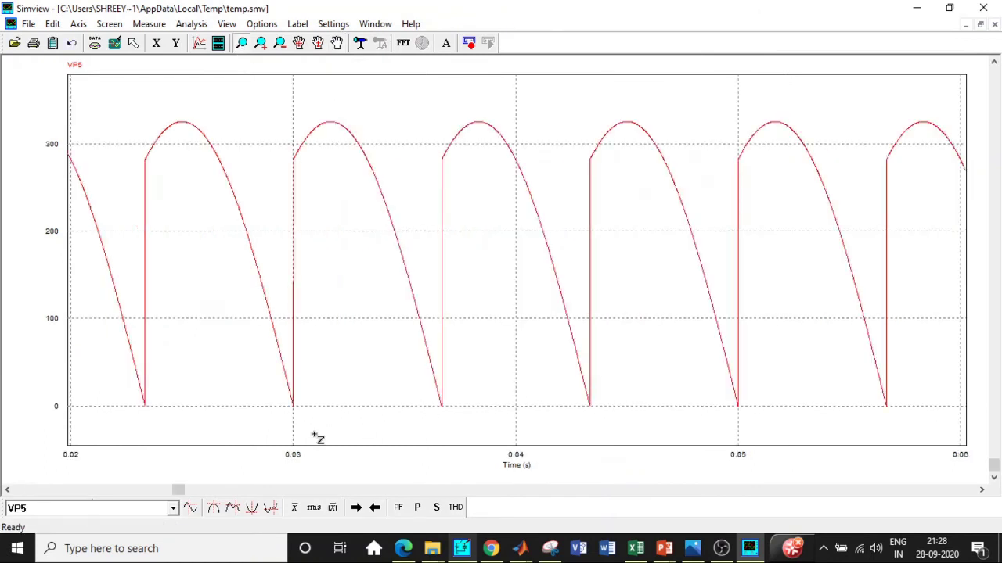
# Step: Show VP5's average (~233) and RMS (~253), read values near 0.035 s, then close Simview
pyautogui.click(295, 508)
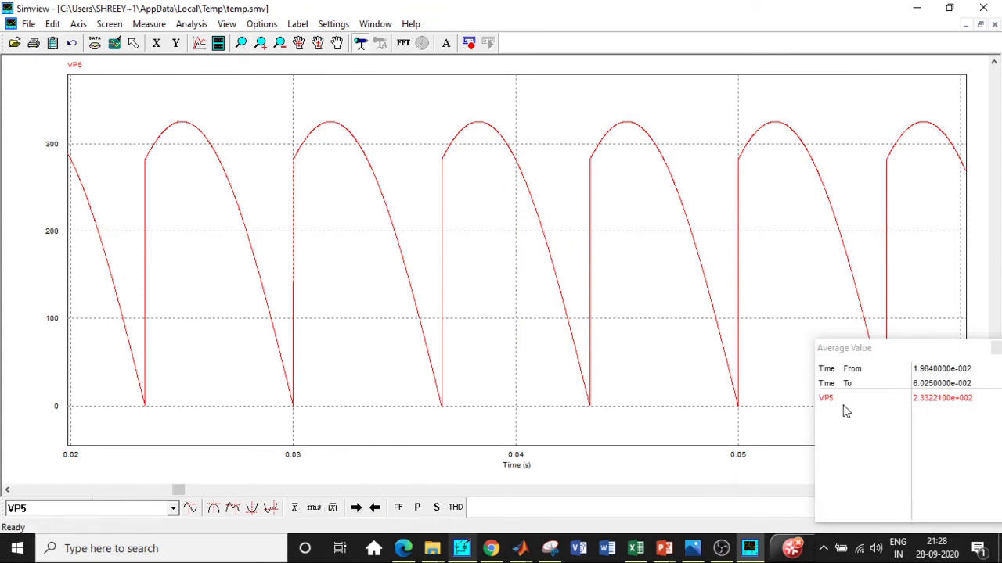
pyautogui.click(313, 508)
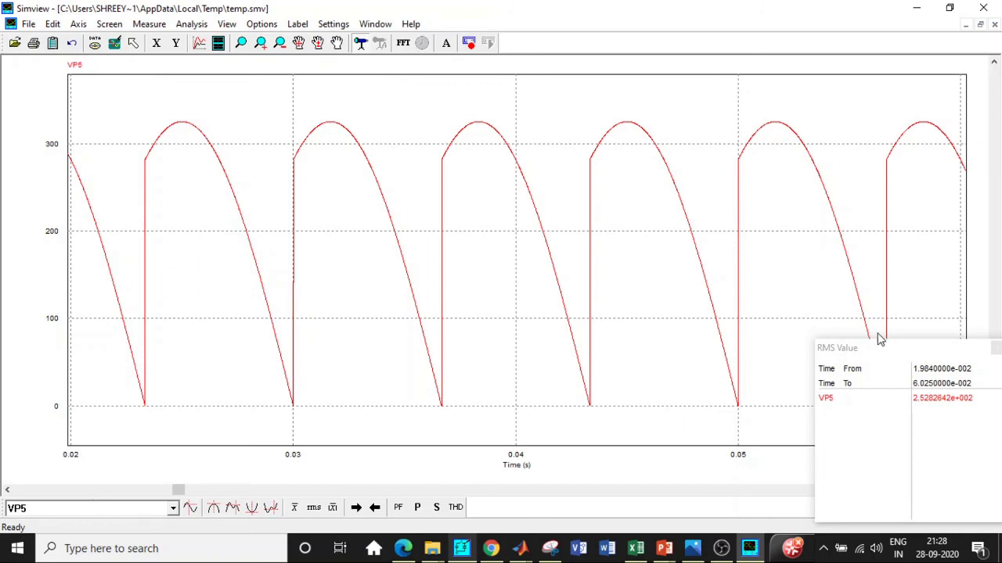
pyautogui.click(695, 234)
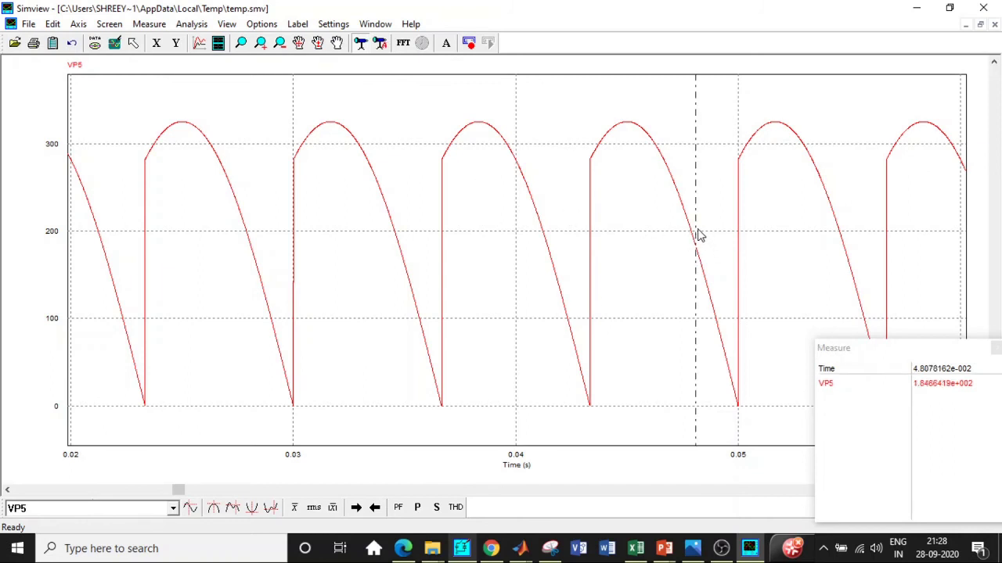
pyautogui.click(406, 198)
pyautogui.click(984, 7)
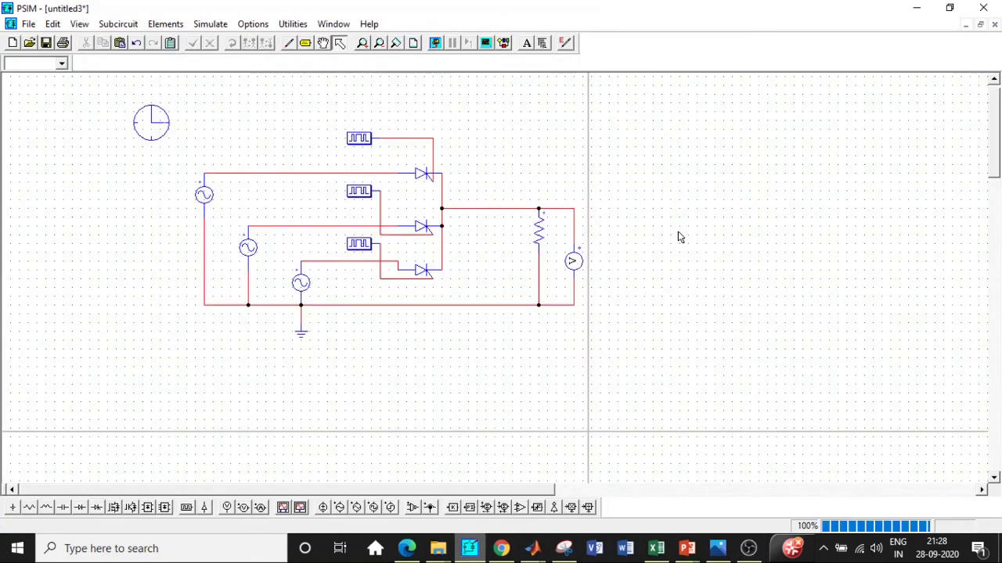